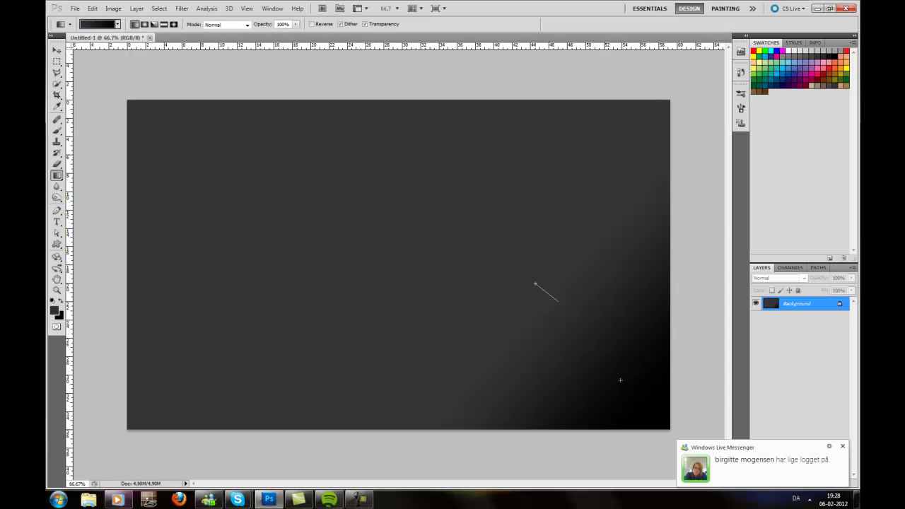
Fill the background with a dark gradient and pick a 1250 px brush.
click(829, 481)
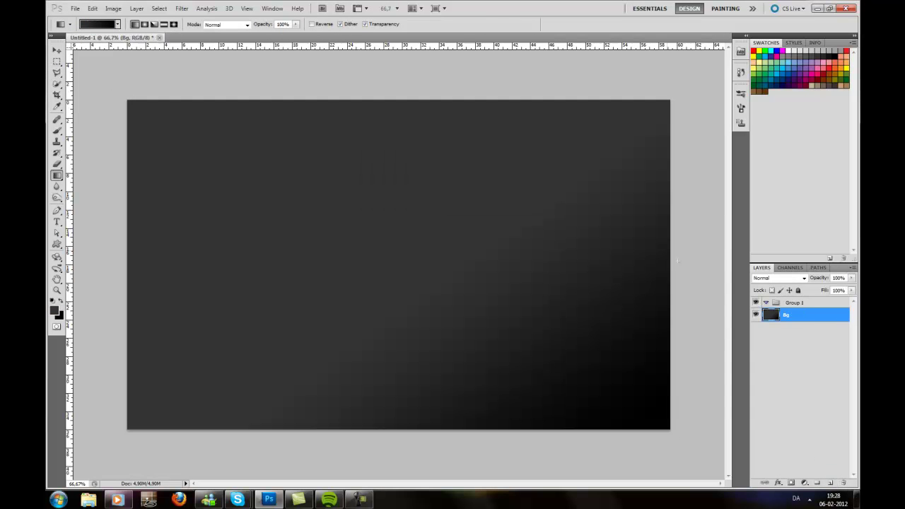
key(b)
click(86, 24)
click(156, 126)
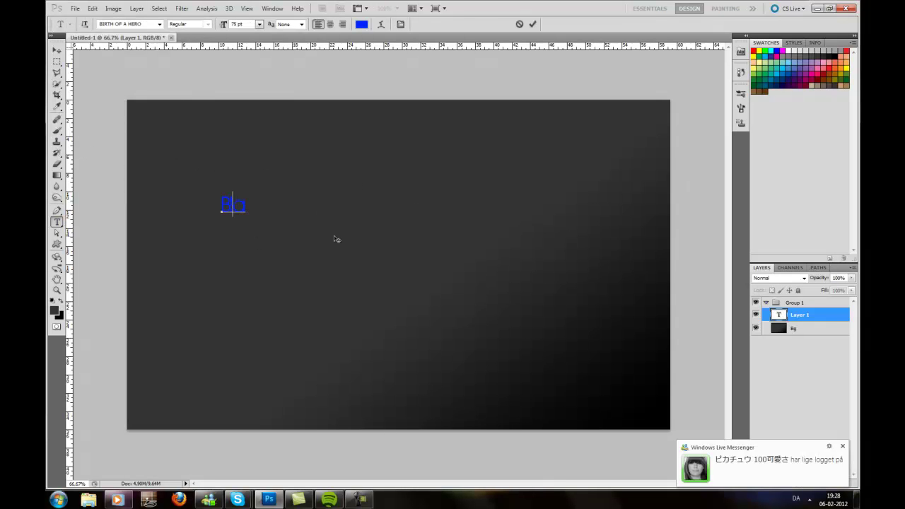
Type red 'Blabla' text in the Bleeding Cowboys font.
key(Escape)
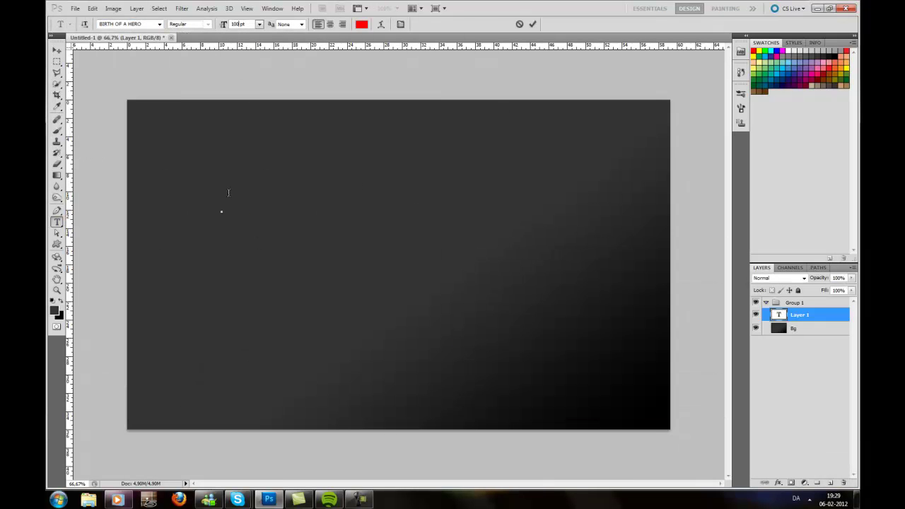
text(Blabla)
key(ctrl+a)
click(159, 24)
click(162, 68)
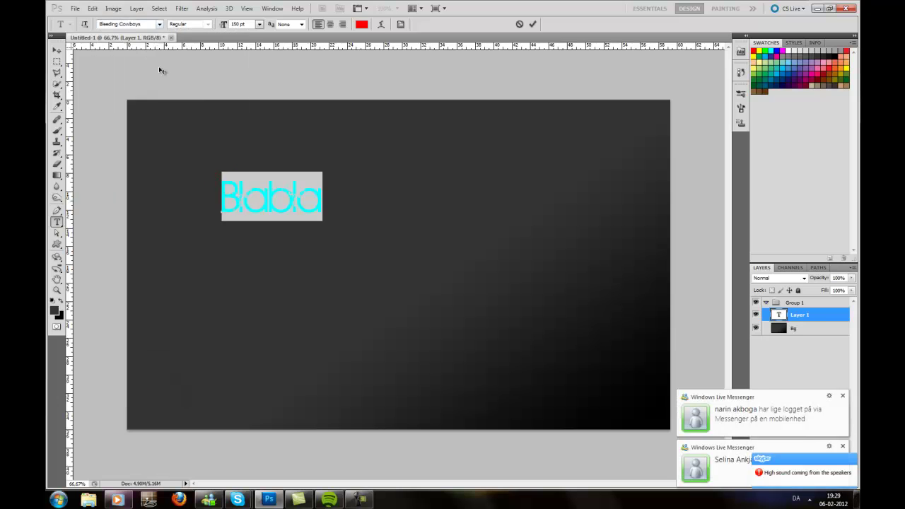
key(ctrl+Return)
Move the red text right and down and apply a Radial Blur to it.
key(v)
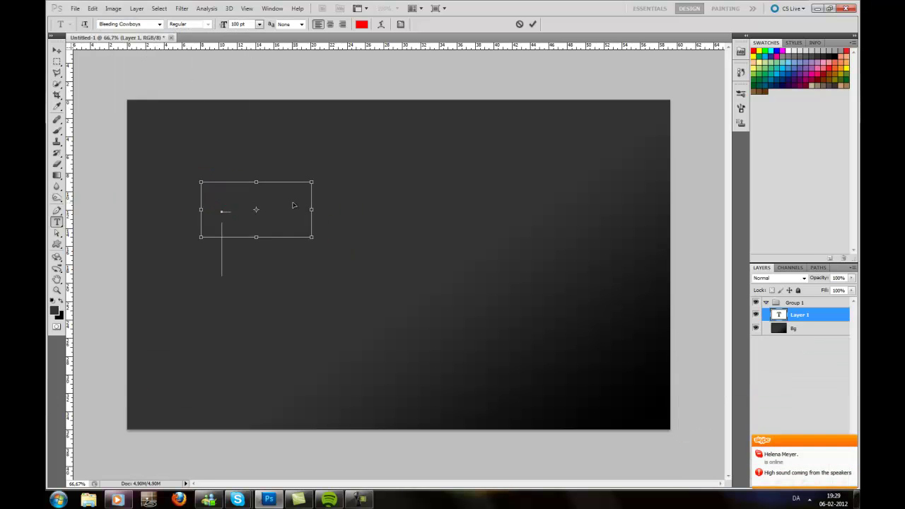
drag(261, 212, 355, 245)
click(182, 8)
click(304, 162)
click(672, 175)
Nudge the blurred swirl further toward the lower right and add an empty layer.
key(ctrl+t)
drag(362, 232, 390, 239)
key(Return)
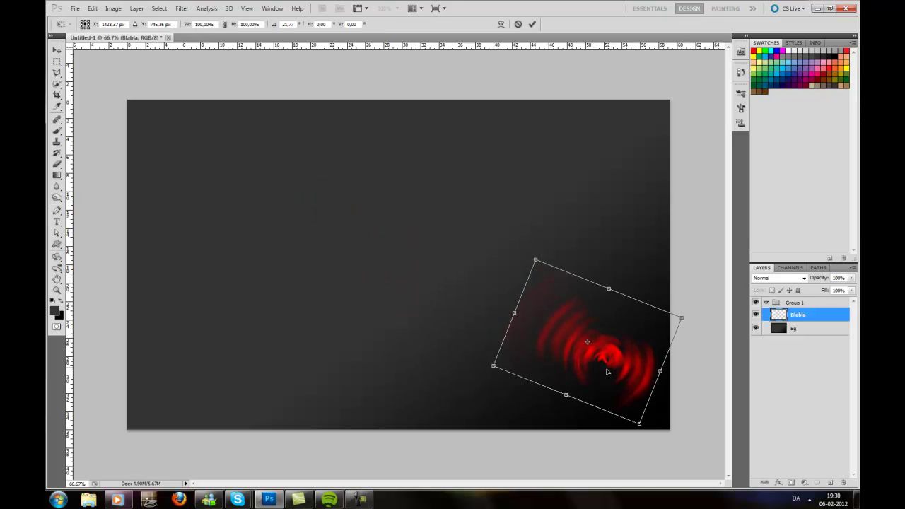
click(830, 482)
Set up a soft 82 px brush for the red strokes.
key(b)
click(95, 24)
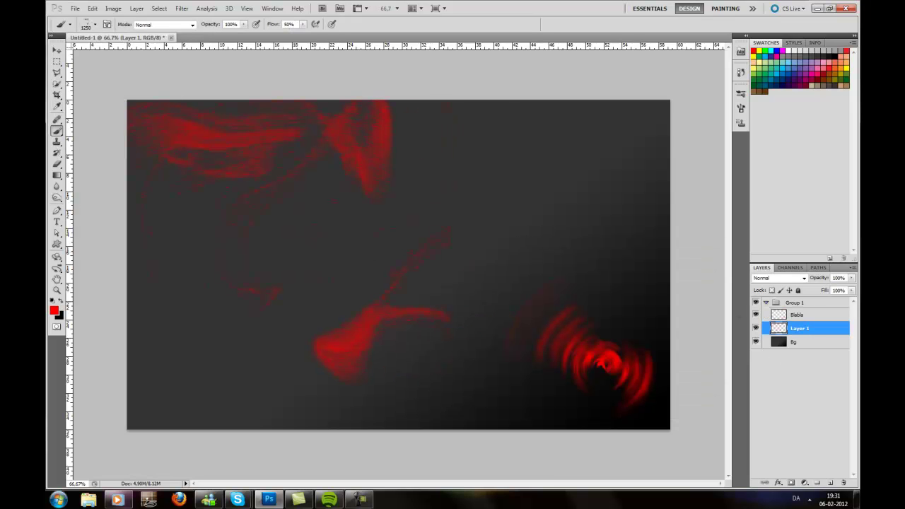
click(96, 24)
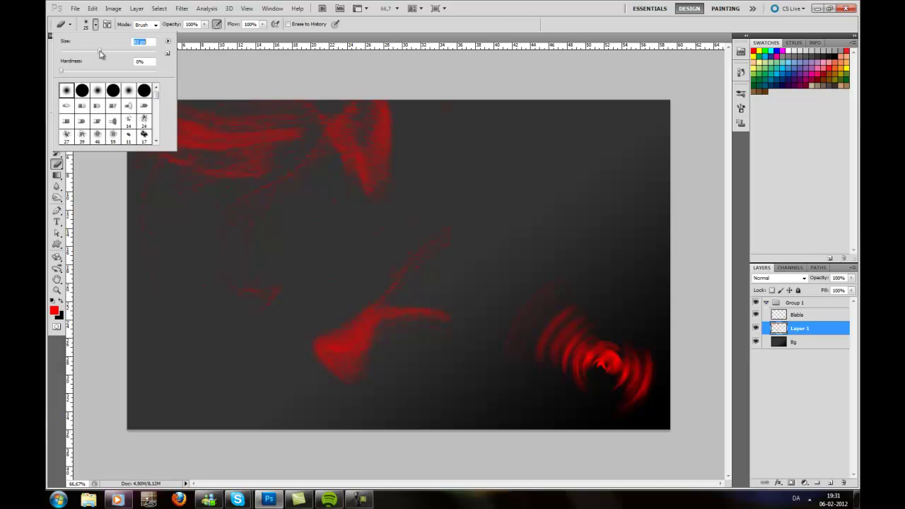
key(Return)
Group the background layers and add an empty layer above the group.
click(794, 302)
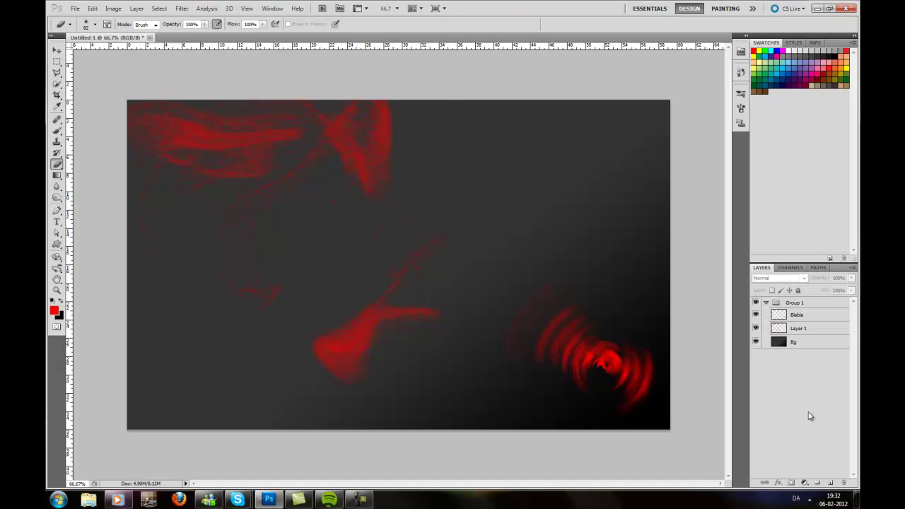
key(ctrl+g)
key(ctrl+alt+z)
key(ctrl+alt+z)
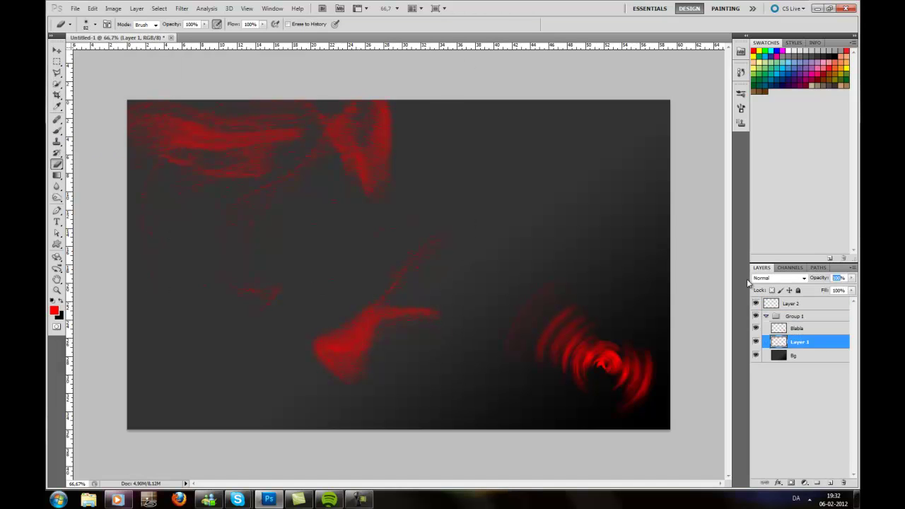
key(ctrl+alt+z)
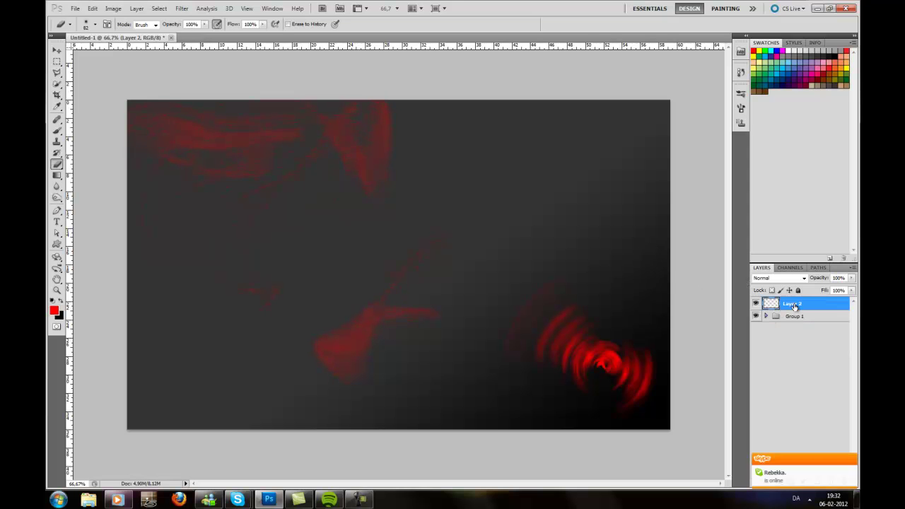
Choose a magenta colour for new text.
key(t)
click(360, 24)
click(598, 302)
key(Return)
Type 'Dubstep' in purple at the upper left in a thin font.
click(361, 24)
click(598, 302)
key(Return)
click(216, 231)
text(Dubstep)
key(ctrl+a)
click(160, 24)
click(127, 35)
click(400, 24)
Scale the Dubstep text up and move it toward the upper left.
key(ctrl+Return)
key(ctrl+t)
drag(363, 193, 400, 178)
drag(359, 221, 325, 173)
key(Return)
Give Dubstep a textured bevel, a pale Normal-blend outer glow and a black stroke.
click(569, 285)
click(568, 243)
click(653, 246)
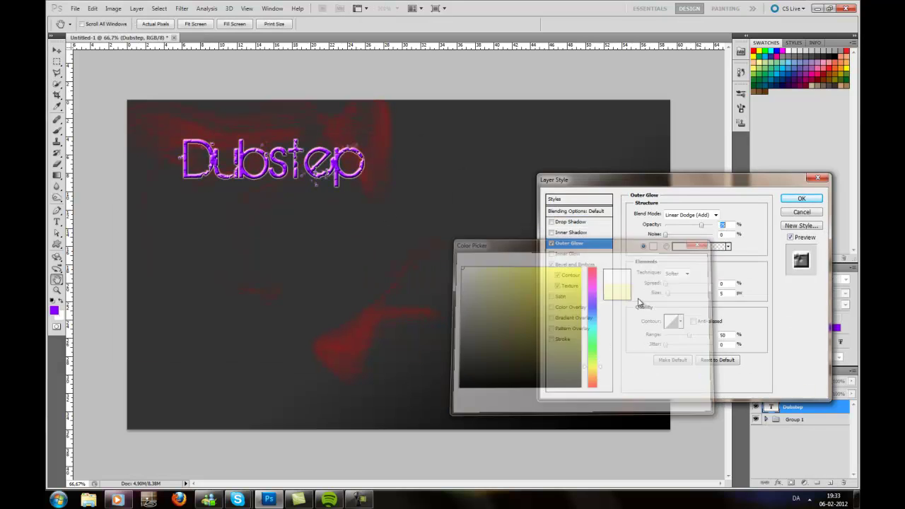
click(700, 244)
click(691, 214)
click(678, 221)
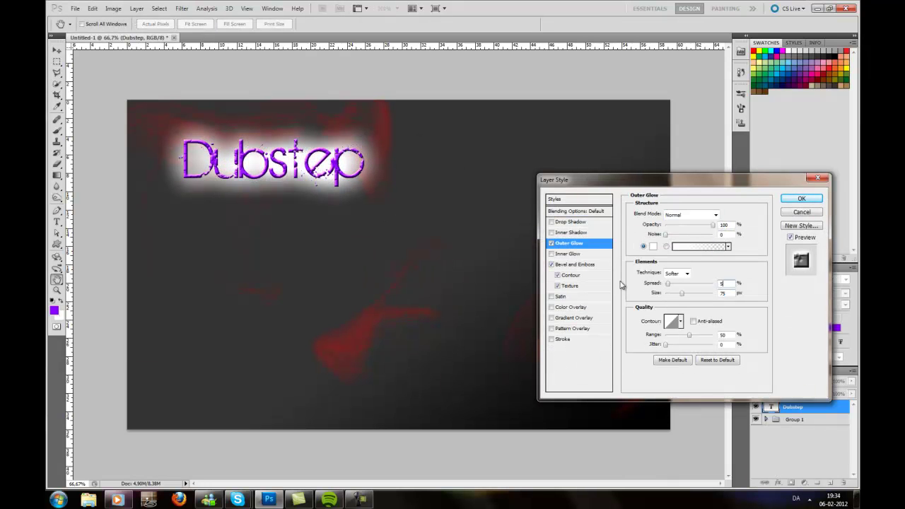
click(562, 339)
click(801, 199)
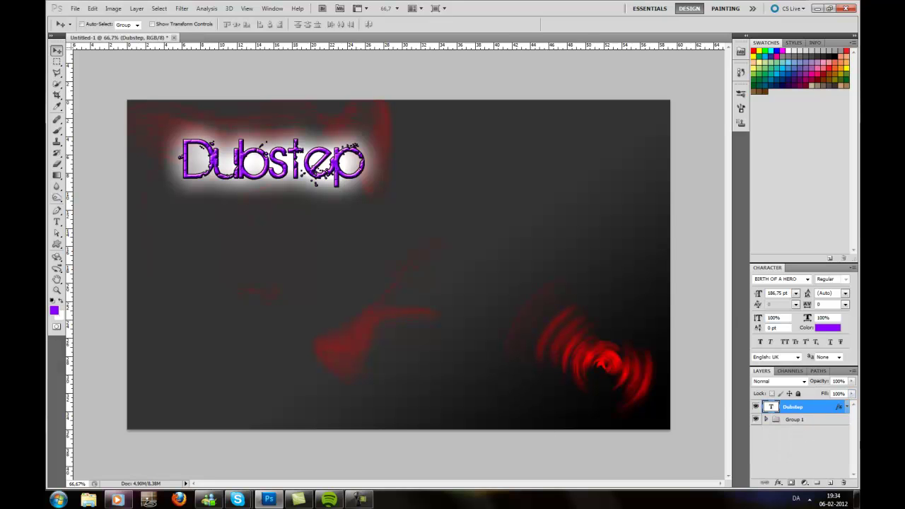
key(ctrl+j)
key(ctrl+j)
key(ctrl+j)
Rename a Dubstep copy layer to 'Dubstep No glow'.
double_click(823, 433)
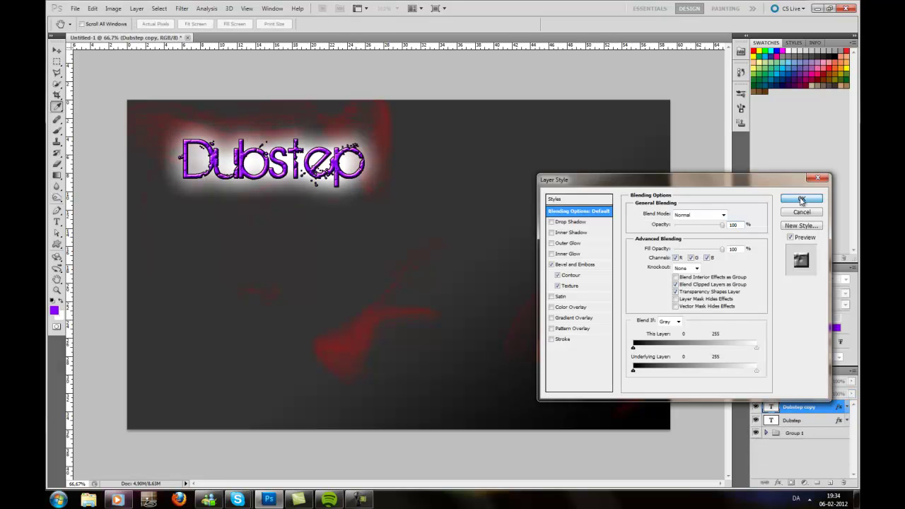
click(799, 198)
double_click(806, 433)
text(low)
key(Return)
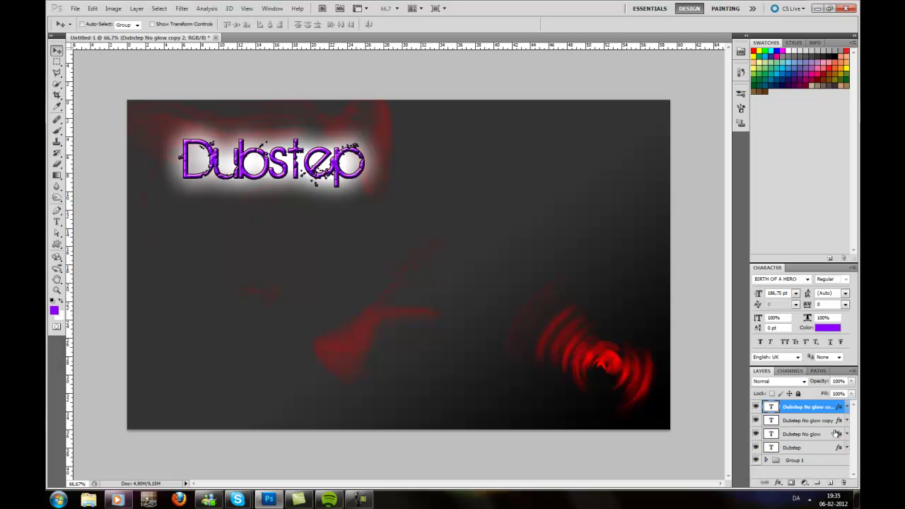
Liquify the copy into spiky drips, set its opacity to 80%, and reorder the copies.
click(182, 8)
click(244, 59)
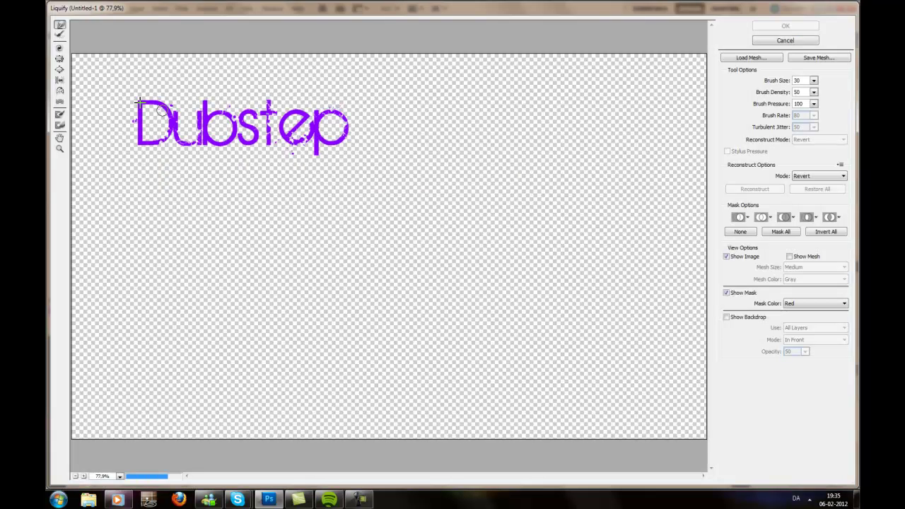
mouse_move(174, 113)
mouse_down()
mouse_move(201, 140)
mouse_move(249, 104)
mouse_move(273, 132)
mouse_up()
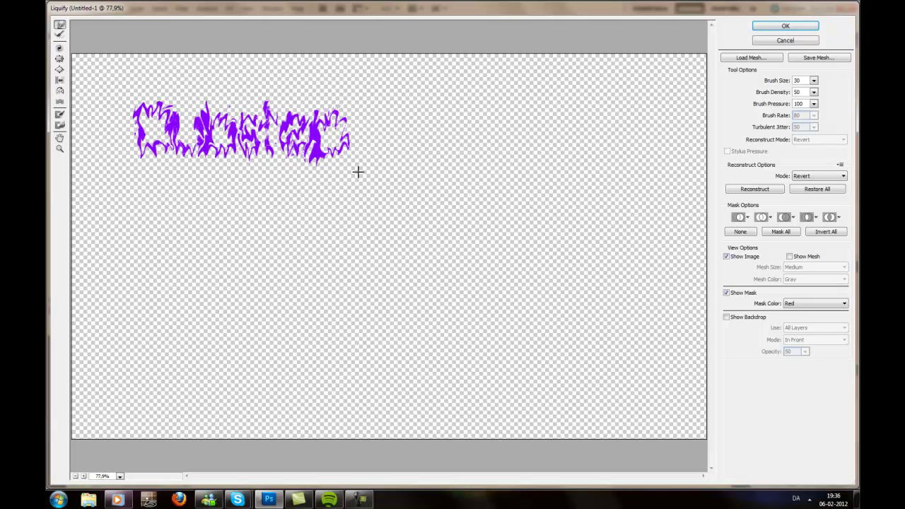
key(Return)
key(8)
mouse_move(807, 444)
mouse_down()
mouse_move(802, 404)
mouse_move(812, 439)
mouse_up()
double_click(813, 433)
key(Escape)
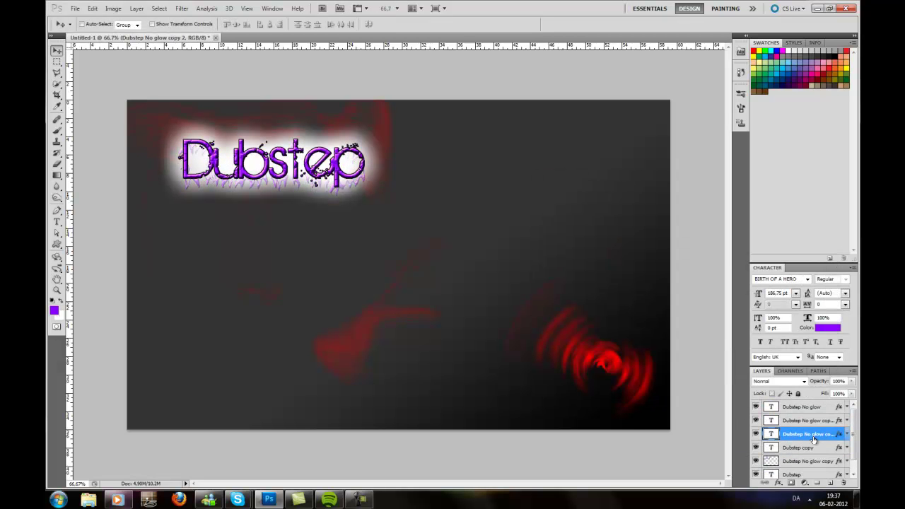
Blur the dripping copy and turn on outer glow for a Dubstep copy.
click(181, 8)
click(367, 157)
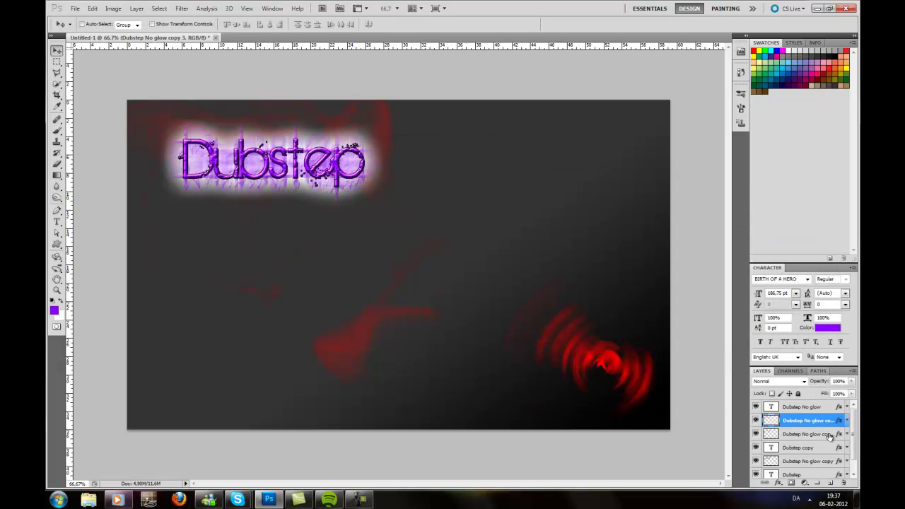
key(e)
double_click(799, 434)
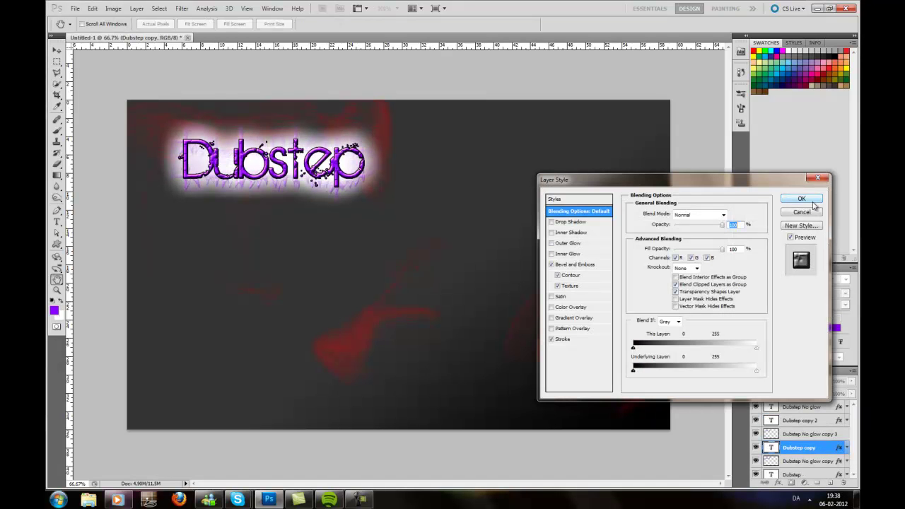
click(567, 242)
key(Return)
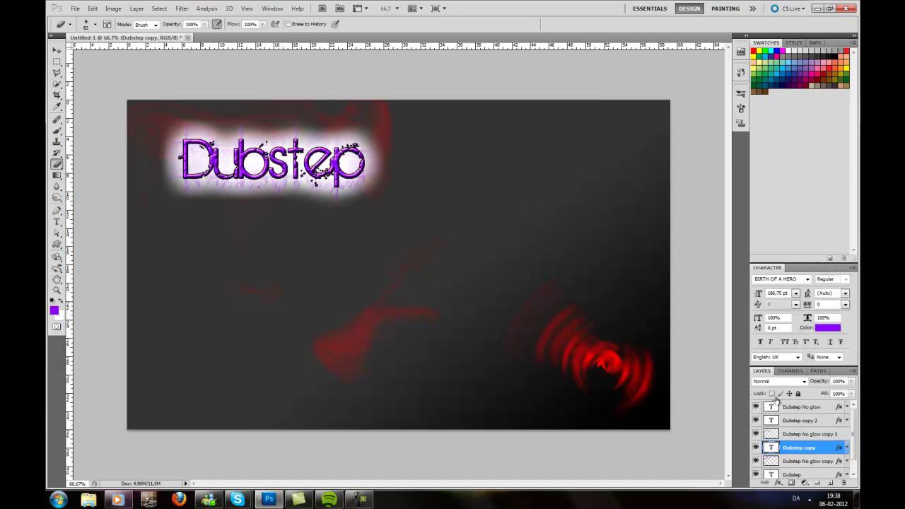
Check Dubstep copy 2's outer glow, then group the layers as 'Dubstep' and collapse it.
double_click(825, 420)
click(568, 243)
key(Return)
key(ctrl+g)
double_click(797, 406)
text(Dubstep)
key(Return)
click(765, 405)
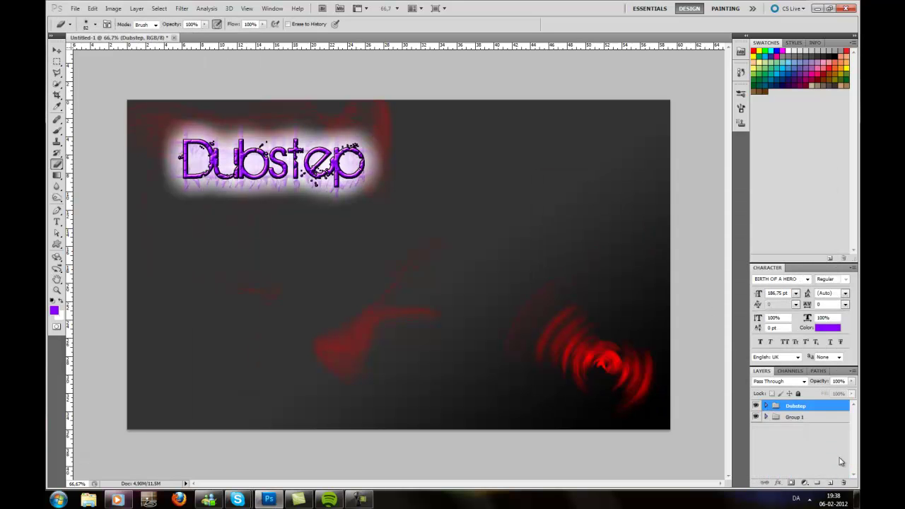
key(t)
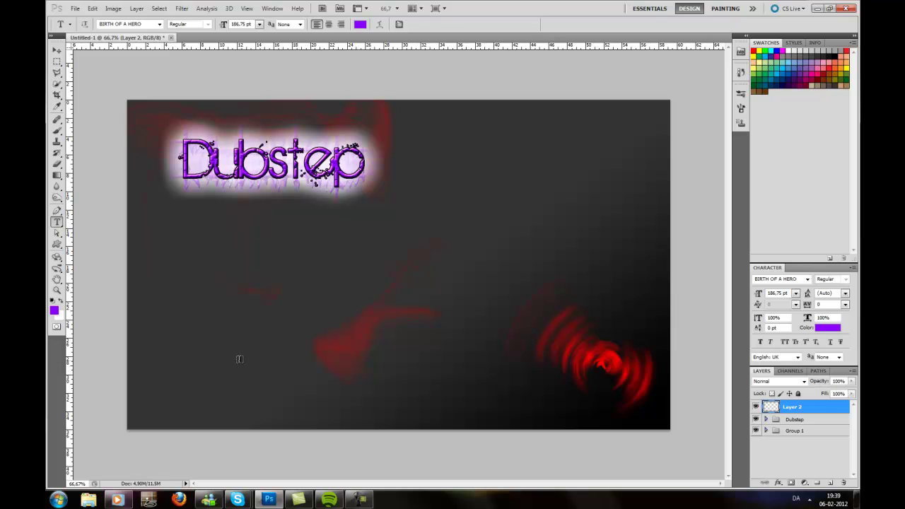
Rotate the And text and give it a white outer glow.
click(57, 245)
text(And)
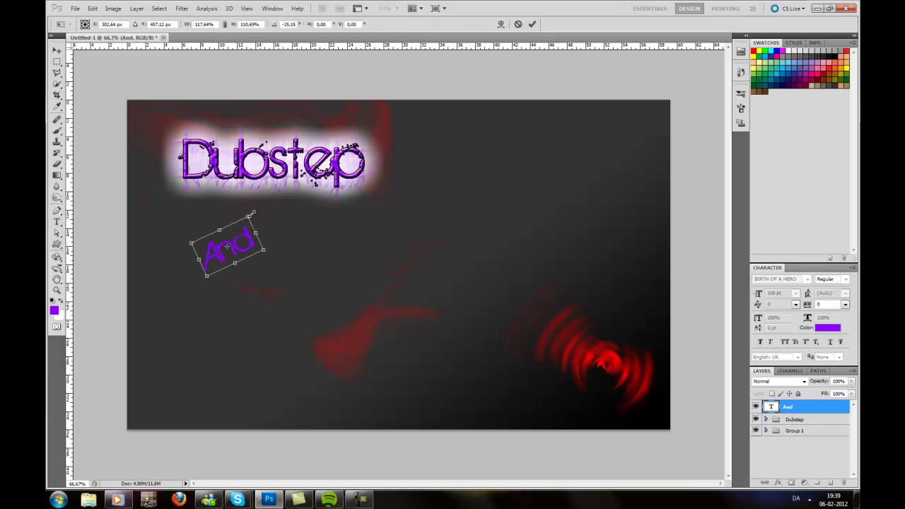
key(Return)
double_click(812, 411)
click(569, 243)
click(652, 246)
click(682, 259)
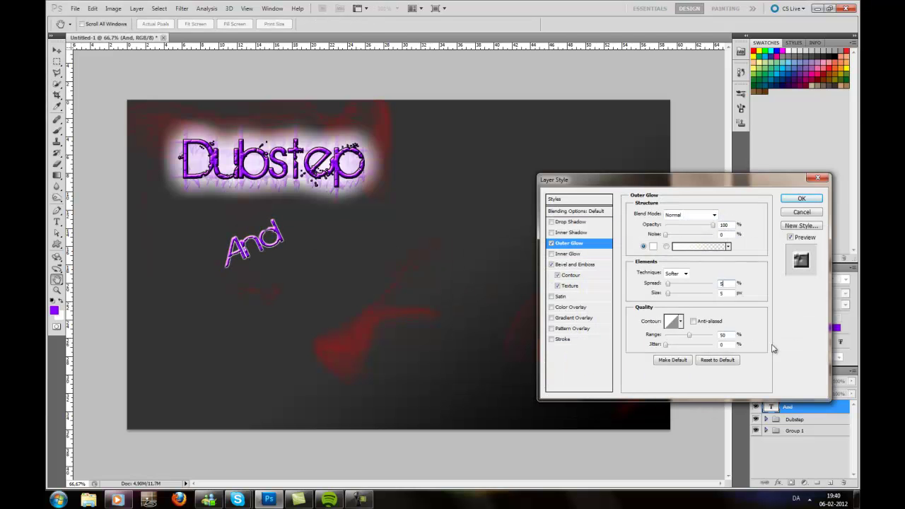
Collapse the And layer's effects list and add a new empty layer.
click(846, 407)
click(827, 460)
click(825, 484)
text(Hardstyle)
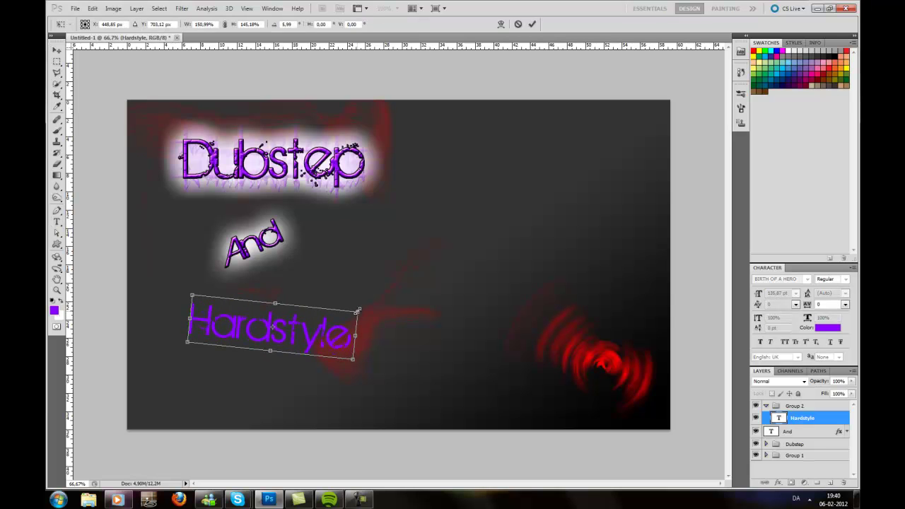
Straighten Hardstyle, move it left, and name its group 'Hardstyle'.
drag(358, 309, 332, 281)
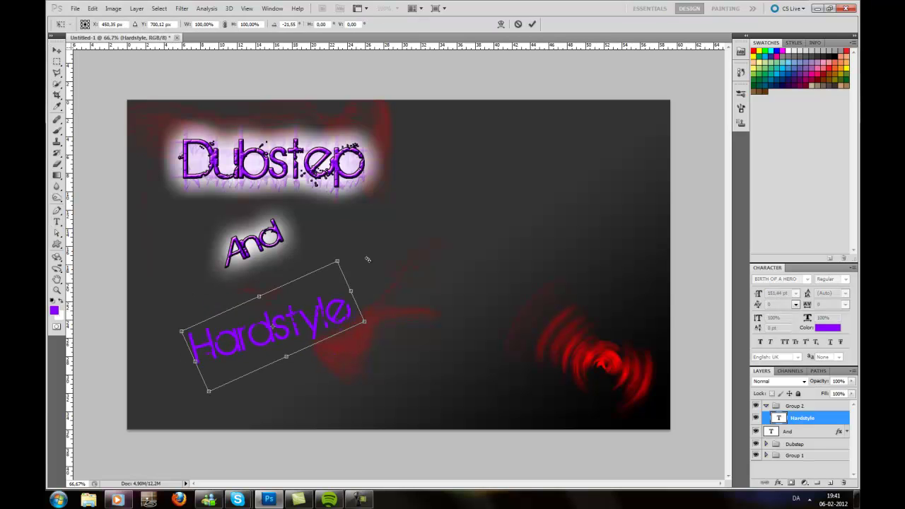
key(Return)
double_click(794, 406)
text(Hardstyle)
key(Return)
Put the And layer into its own named group and collapse it.
click(786, 431)
key(ctrl+g)
double_click(791, 416)
text(d)
key(Return)
click(766, 405)
Give Hardstyle a Normal-blend outer glow and a stroke.
click(801, 418)
double_click(845, 420)
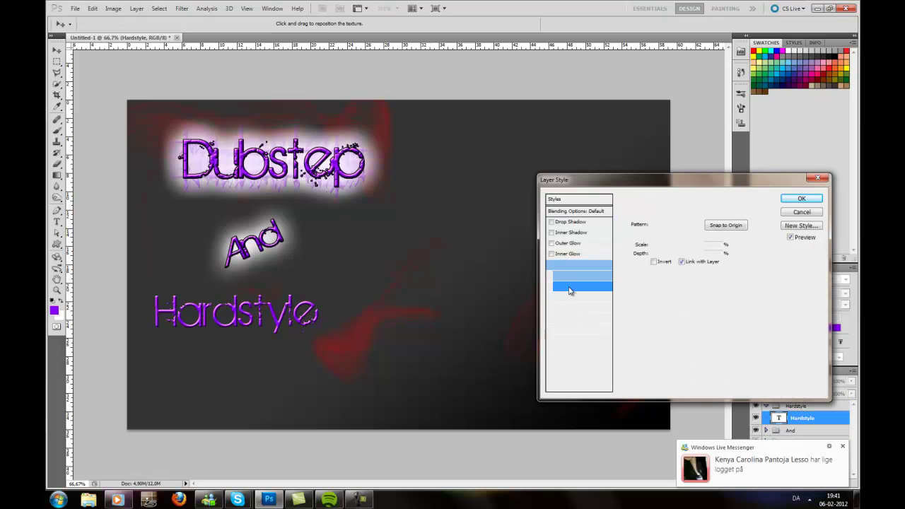
click(568, 243)
click(713, 214)
click(679, 226)
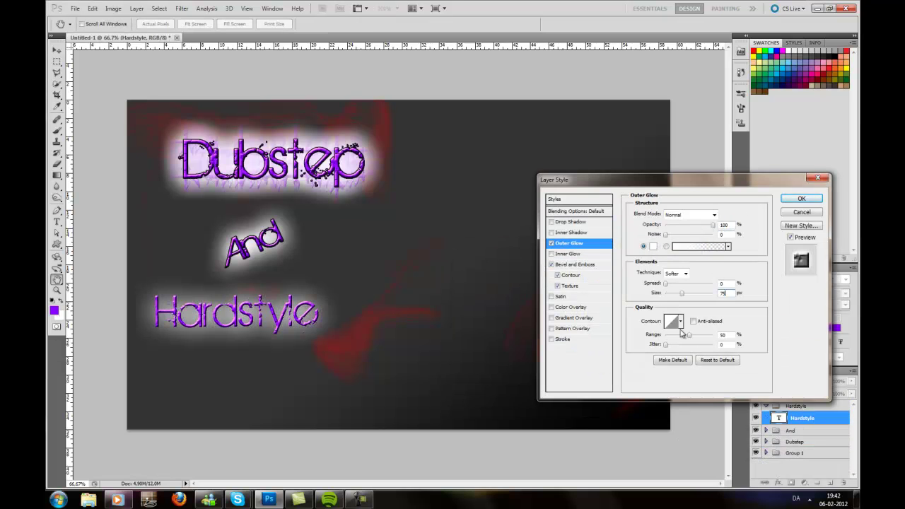
click(562, 338)
Tilt Hardstyle to slope down to the right and collapse its group.
key(Return)
key(ctrl+t)
drag(339, 303, 330, 311)
key(Return)
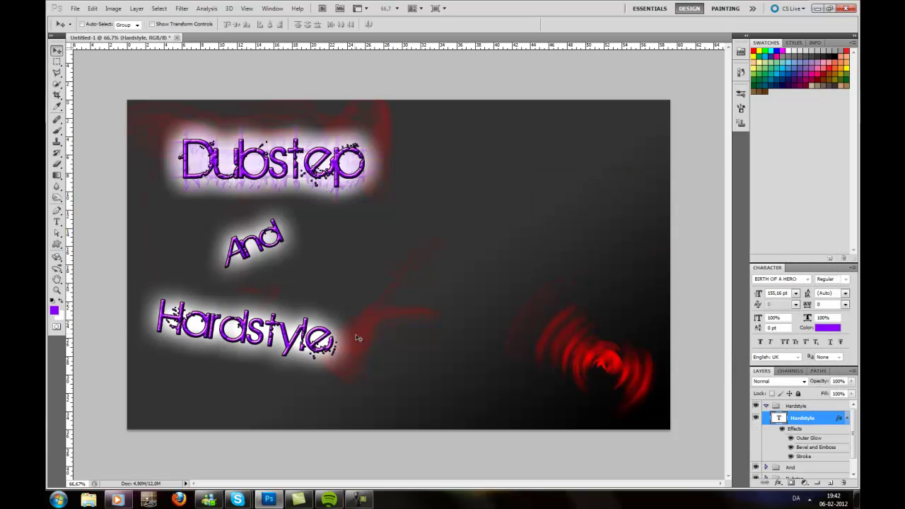
click(766, 406)
Rotate the Dubstep title clockwise so it slopes downward.
click(795, 428)
key(ctrl+t)
drag(394, 111, 400, 140)
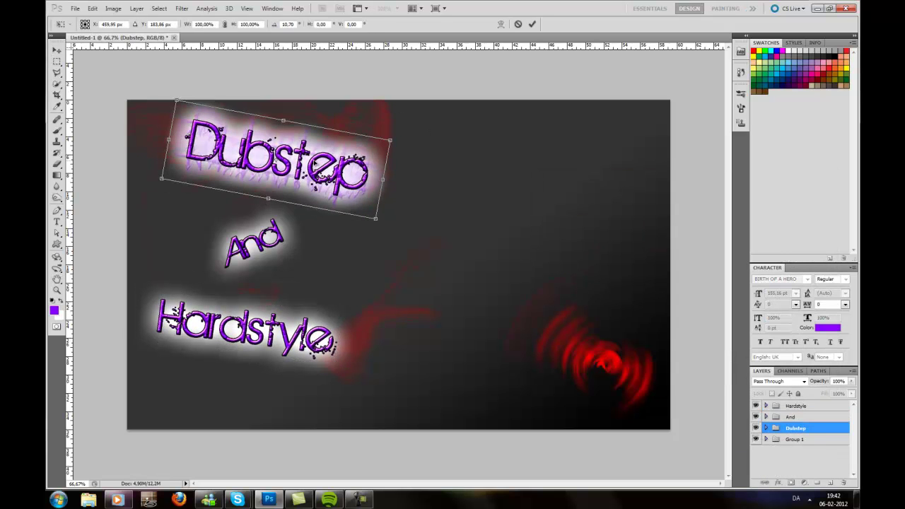
key(Return)
Duplicate the Hardstyle text layer and check the copy's layer styles.
click(795, 405)
click(765, 406)
click(800, 417)
key(ctrl+j)
double_click(812, 417)
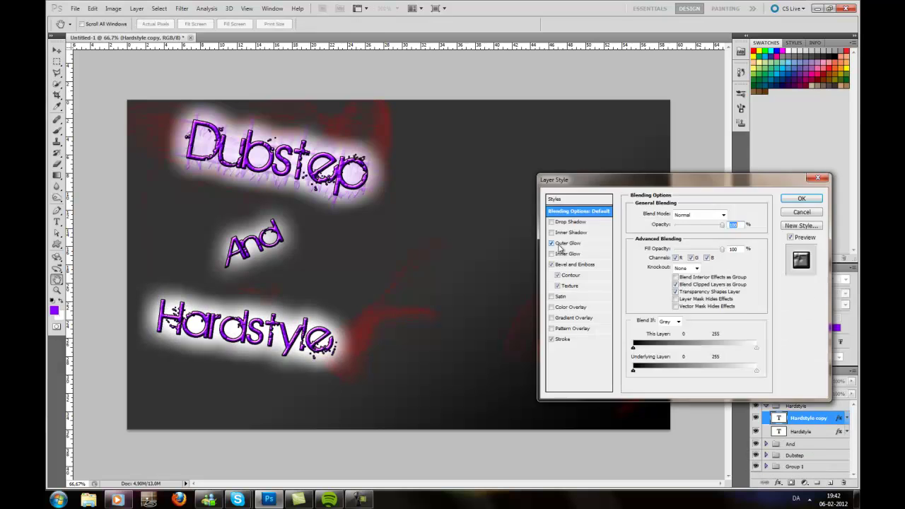
key(Return)
key(Return)
Duplicate the Hardstyle no-glow layer and liquify the copy into drips.
key(ctrl+j)
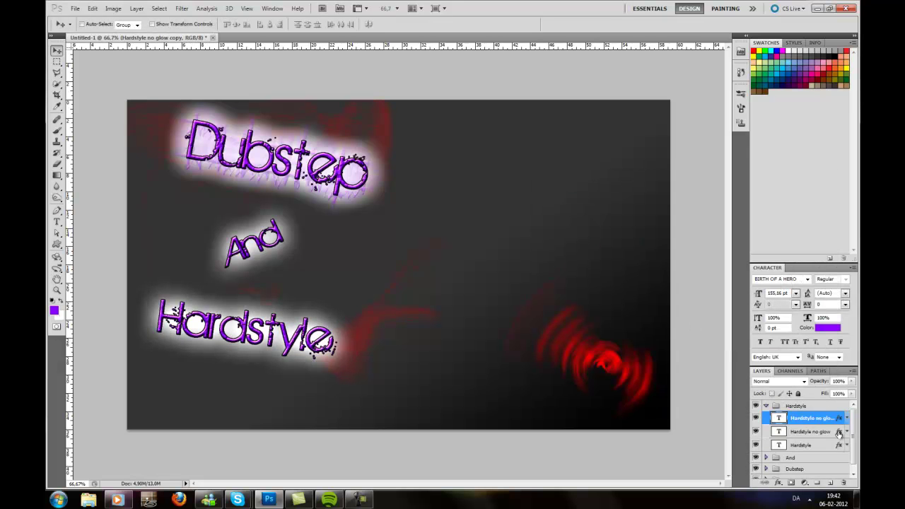
click(181, 8)
click(198, 68)
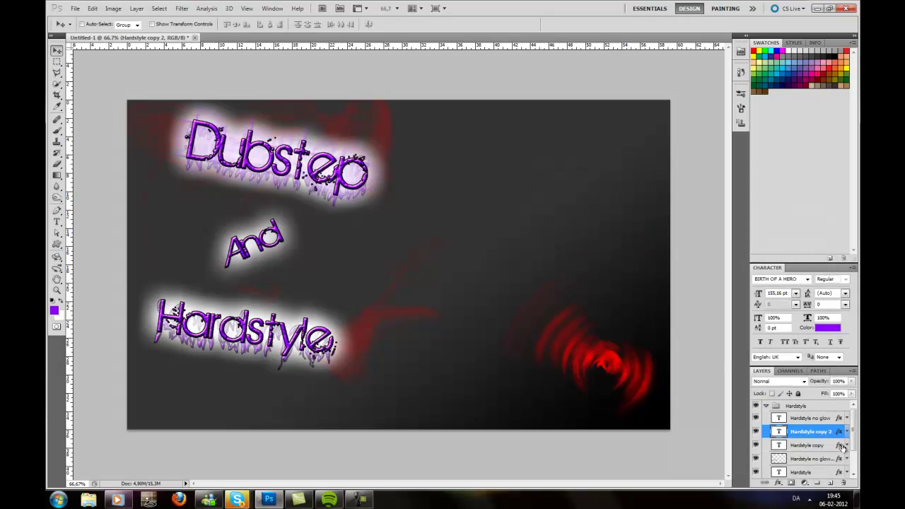
Rasterize and motion-blur two Hardstyle copies.
click(137, 9)
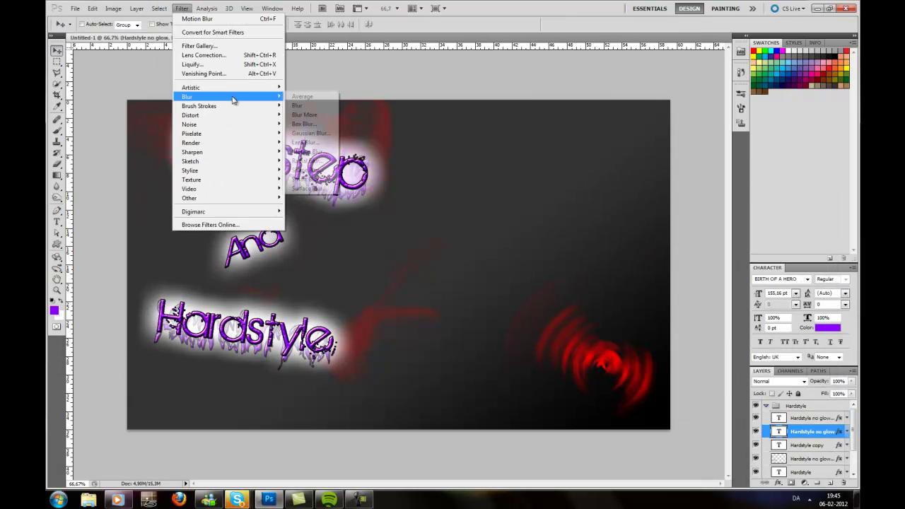
click(205, 19)
click(434, 192)
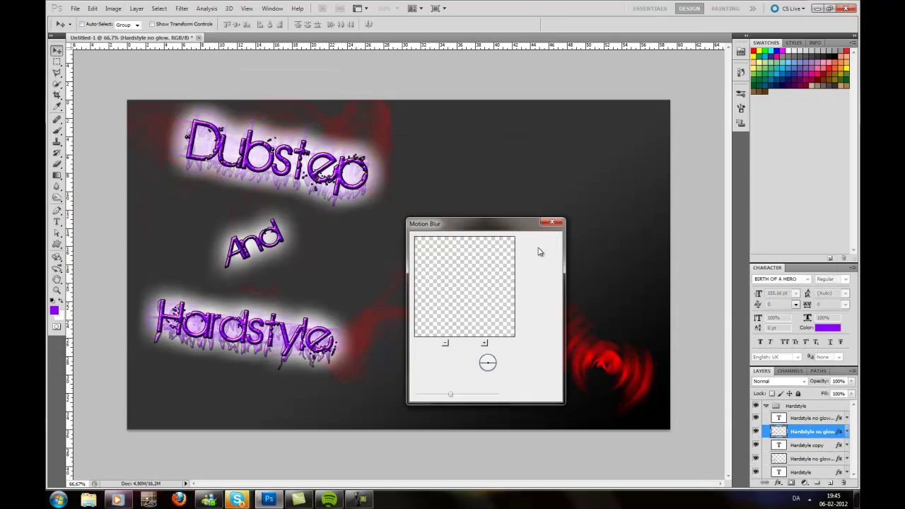
click(540, 250)
click(813, 418)
click(181, 8)
click(304, 154)
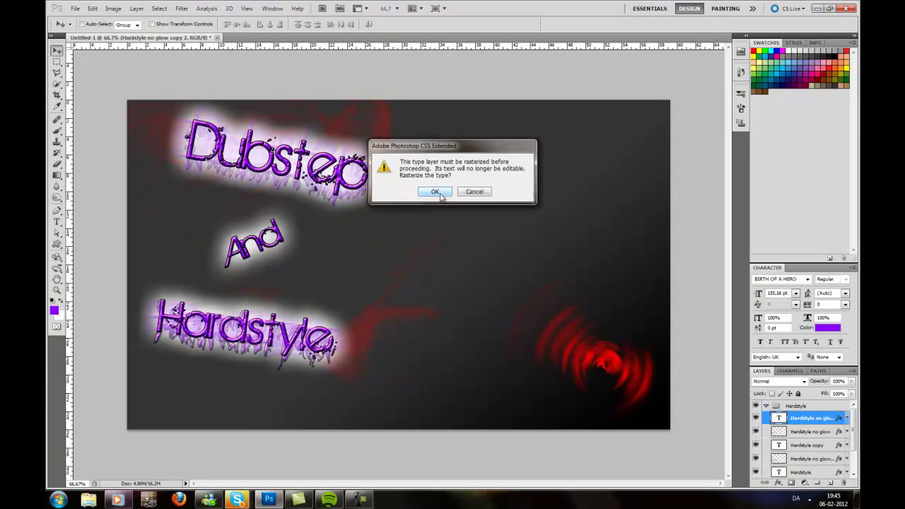
click(429, 191)
Merge the two Hardstyle layers and group the three word groups as 'Text'.
click(539, 242)
shift+click(813, 431)
key(ctrl+e)
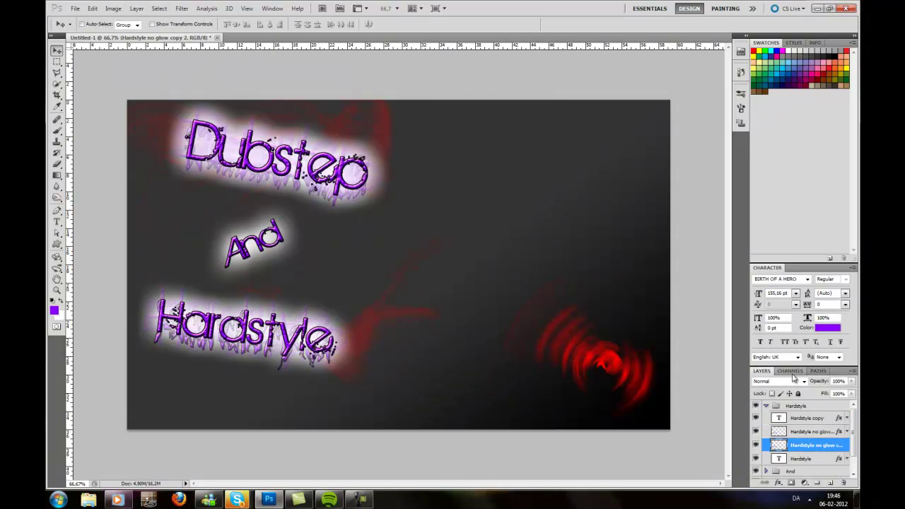
click(765, 406)
click(795, 405)
shift+click(793, 427)
key(ctrl+g)
double_click(792, 405)
text(Text)
click(797, 435)
Draw two purple hearts in the upper right with the heart custom shape.
click(816, 482)
click(830, 482)
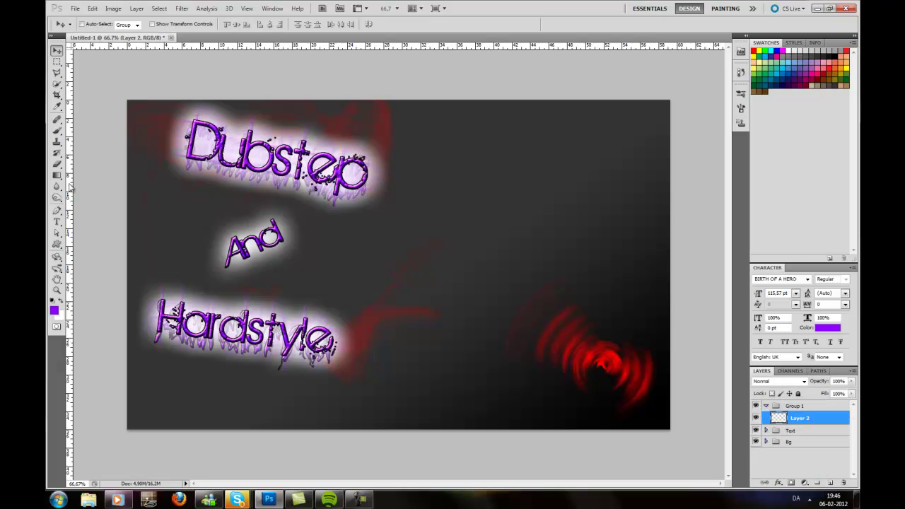
click(57, 244)
drag(547, 213, 534, 215)
drag(578, 182, 638, 223)
Draw two more small hearts lower on the right and rotate them.
key(ctrl+t)
drag(640, 138, 644, 159)
key(Return)
drag(495, 246, 529, 277)
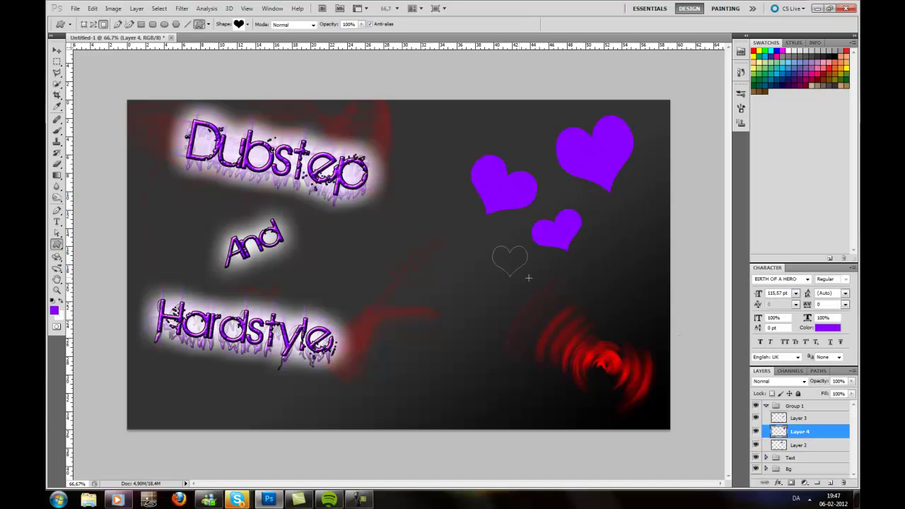
key(ctrl+t)
click(830, 482)
drag(485, 244, 516, 277)
key(ctrl+t)
key(Return)
Rename the heart group to 'Hearts'.
double_click(775, 406)
text(Hearts)
key(Return)
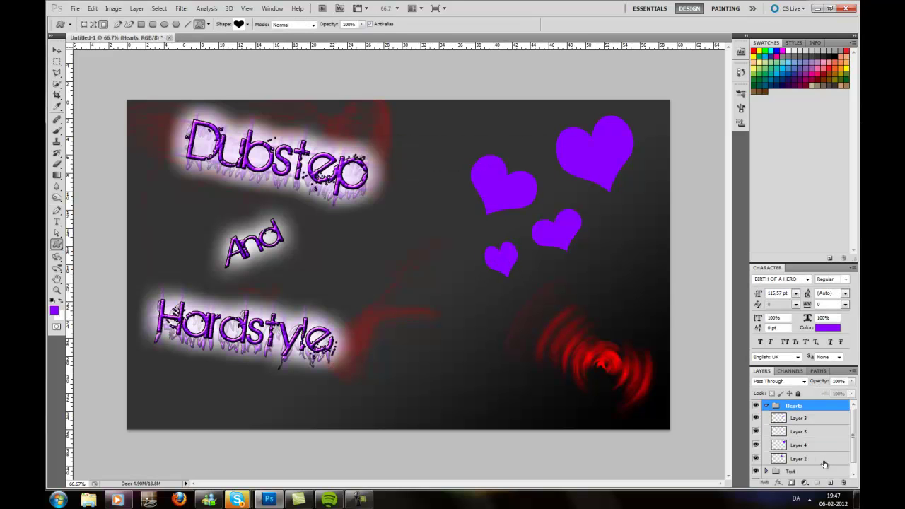
Give the left heart Bevel and Emboss with Texture, plus Satin with a chosen contour.
double_click(827, 458)
drag(509, 165, 154, 134)
click(156, 226)
click(164, 251)
click(139, 258)
click(259, 238)
click(280, 187)
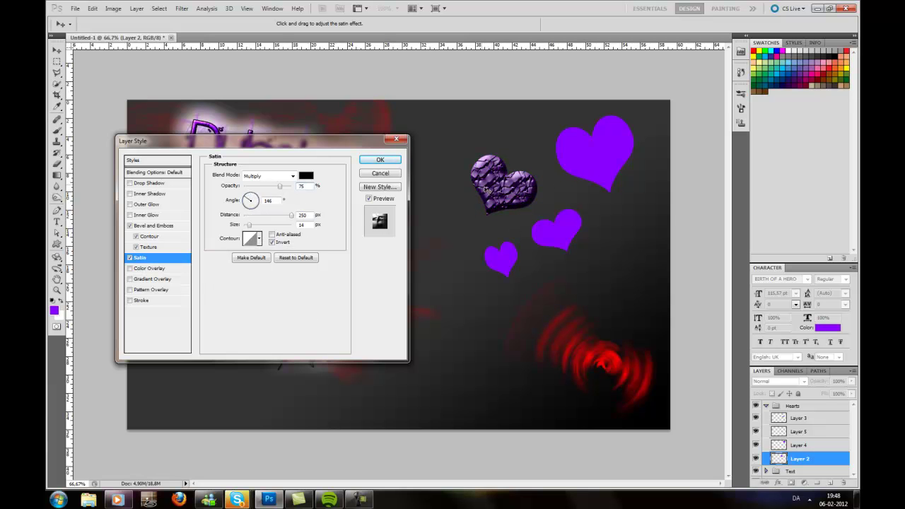
Swap the heart's satin for an outer glow and apply the style.
click(129, 257)
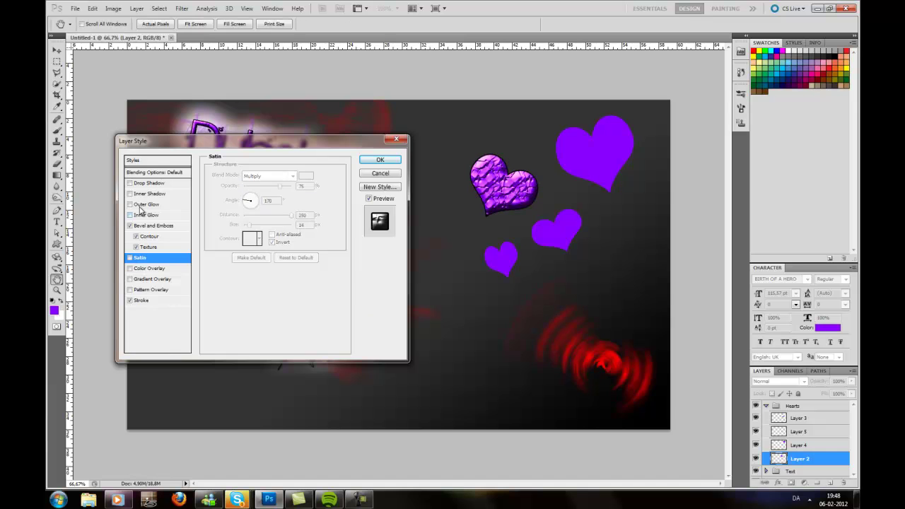
click(140, 205)
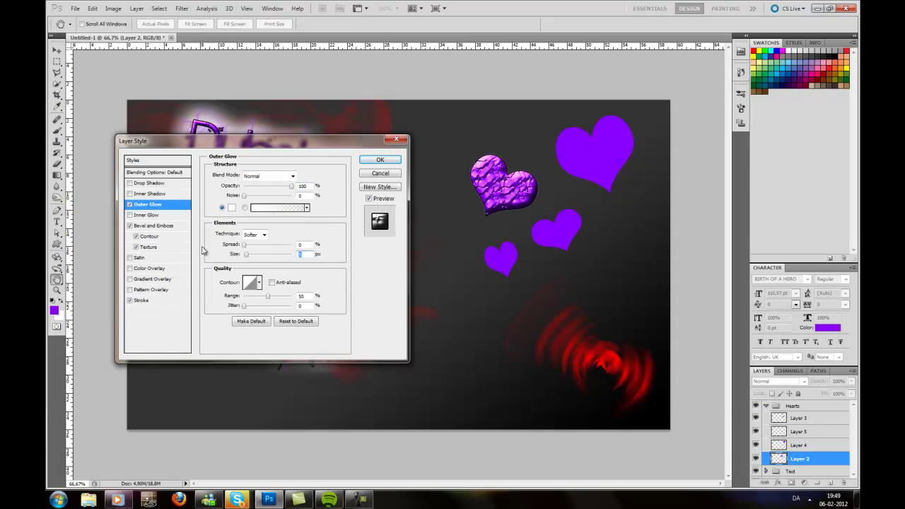
click(379, 159)
Copy the heart's layer style and paste it onto the other three hearts.
right_click(830, 459)
click(792, 391)
right_click(802, 441)
click(793, 382)
right_click(802, 452)
click(792, 391)
right_click(806, 446)
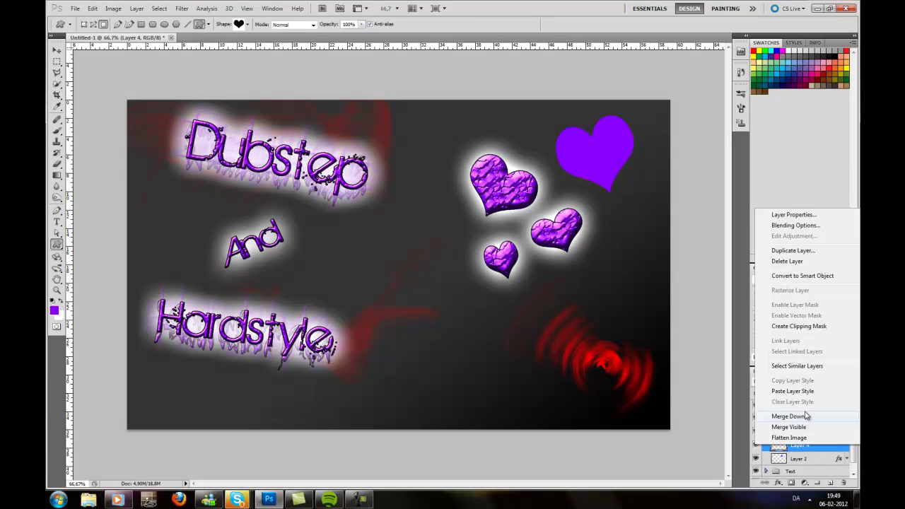
click(792, 391)
double_click(799, 431)
click(377, 155)
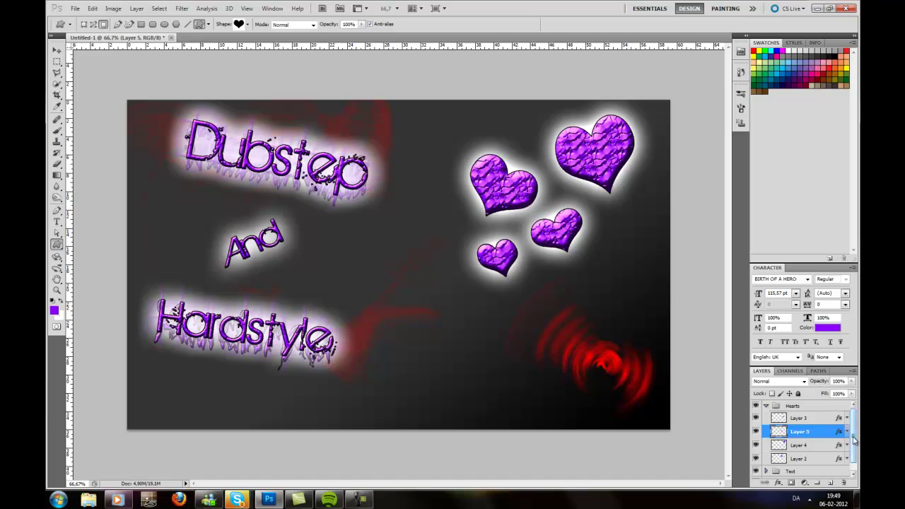
Collapse the Hearts group and start a text line near the poster's bottom.
click(766, 405)
key(t)
click(467, 381)
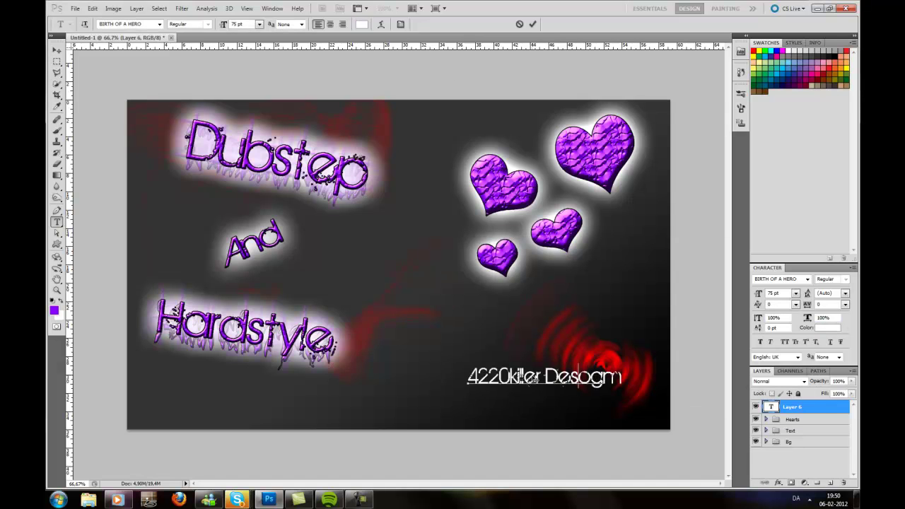
Commit the signature text, keeping it horizontal and discarding trial duplicates.
key(ctrl+t)
drag(609, 373, 602, 399)
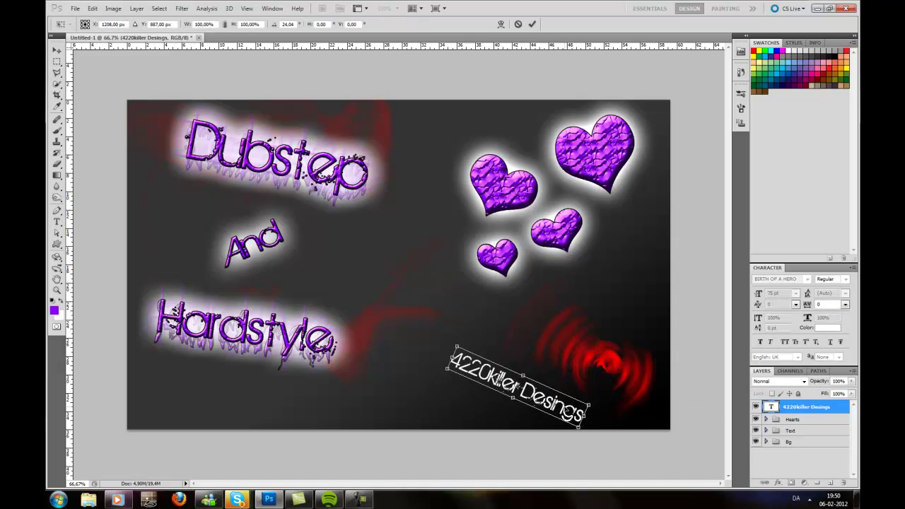
key(Escape)
key(ctrl+j)
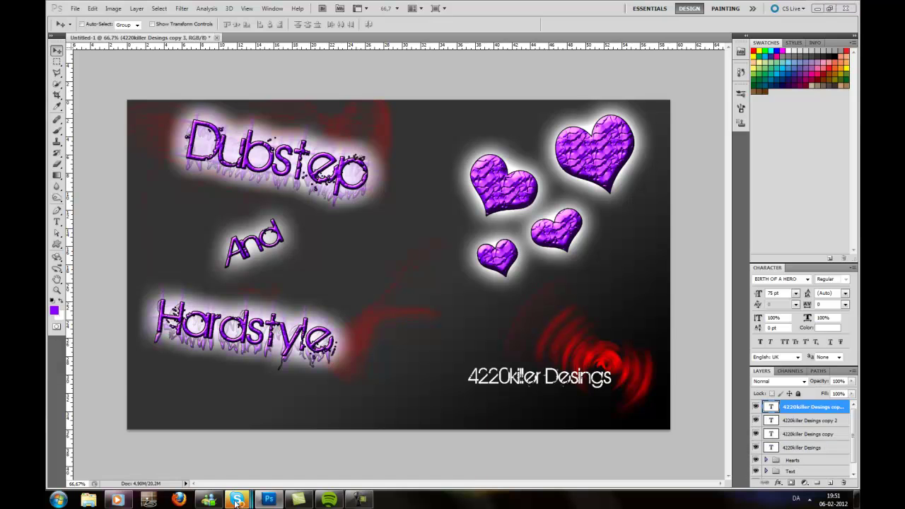
key(ctrl+j)
double_click(803, 422)
key(Escape)
key(Delete)
key(Delete)
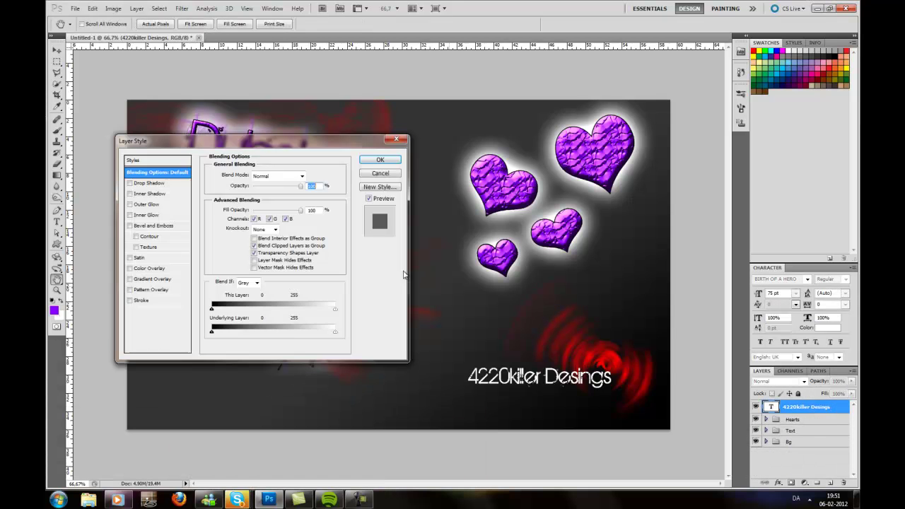
Add a white outer glow to the signature.
double_click(812, 406)
click(147, 203)
click(231, 207)
click(475, 262)
click(693, 258)
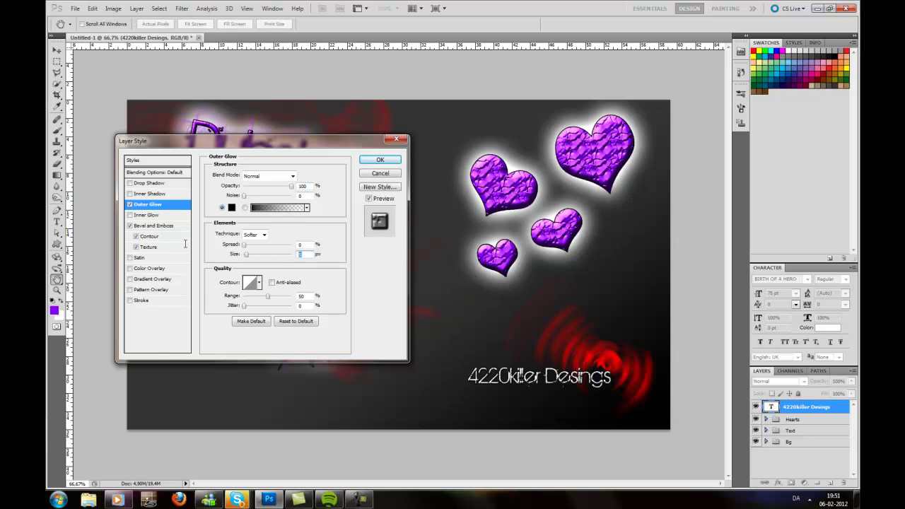
key(Return)
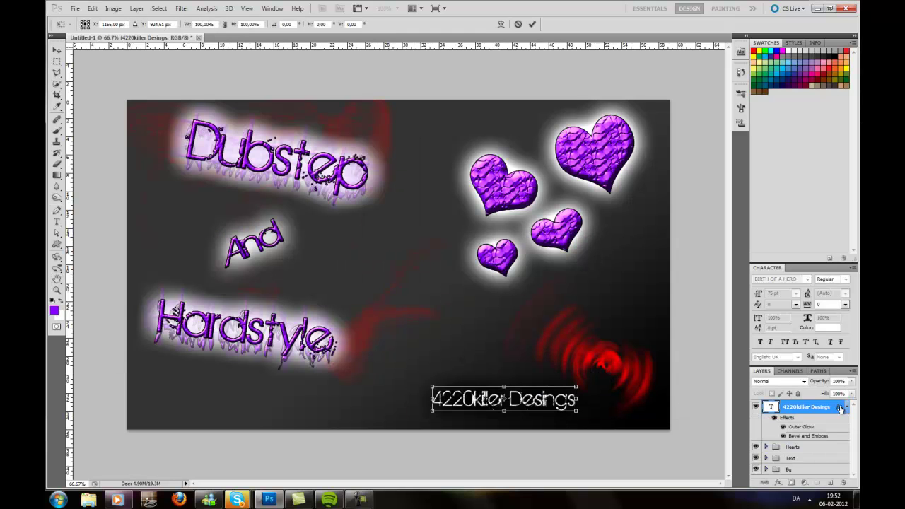
double_click(839, 409)
click(162, 202)
click(375, 158)
Move the signature about 36 px left, check its stroke style, and duplicate it twice.
mouse_move(544, 388)
mouse_down()
mouse_move(518, 389)
mouse_move(518, 376)
mouse_up()
double_click(840, 409)
click(141, 301)
key(Return)
key(ctrl+j)
key(ctrl+j)
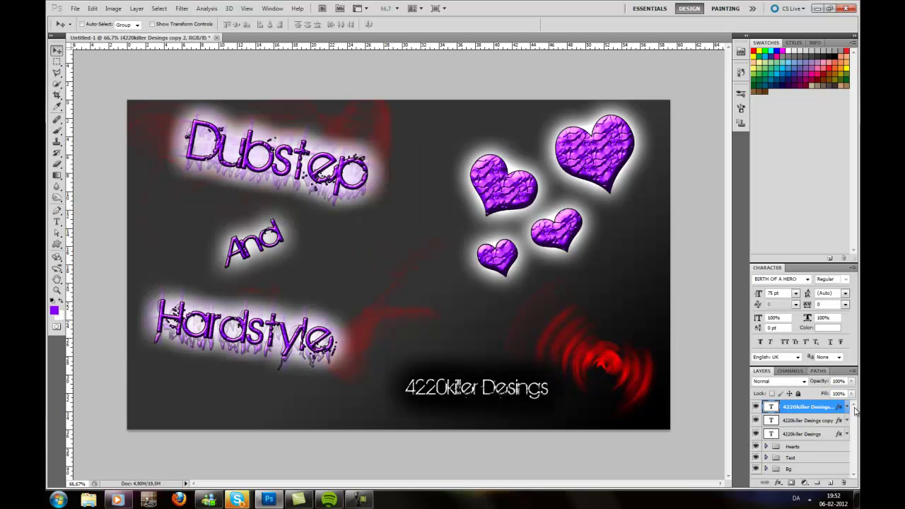
Rasterize two signature copies and apply a vertical motion blur (90°, 50 px) to both.
click(181, 9)
click(197, 18)
key(Return)
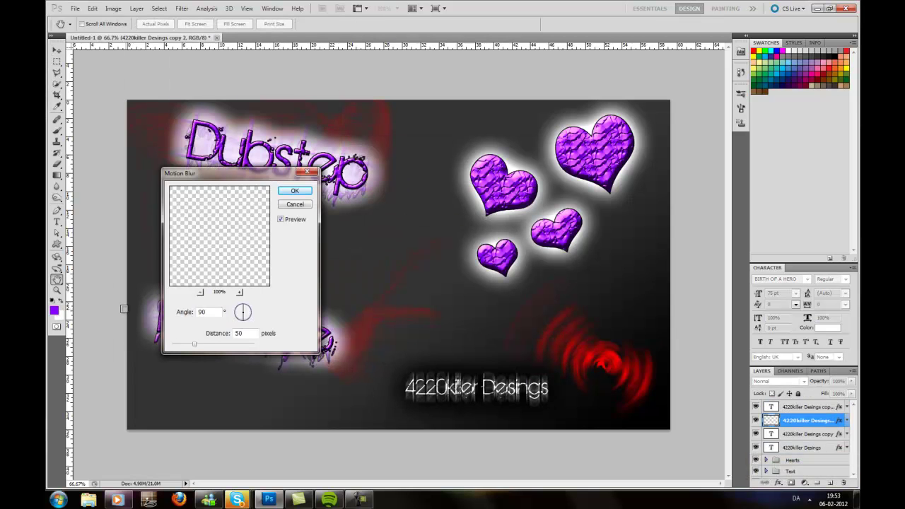
key(Return)
click(805, 406)
click(182, 9)
click(197, 18)
key(Return)
Duplicate the top signature copy and smear it with Liquify.
click(799, 433)
key(ctrl+j)
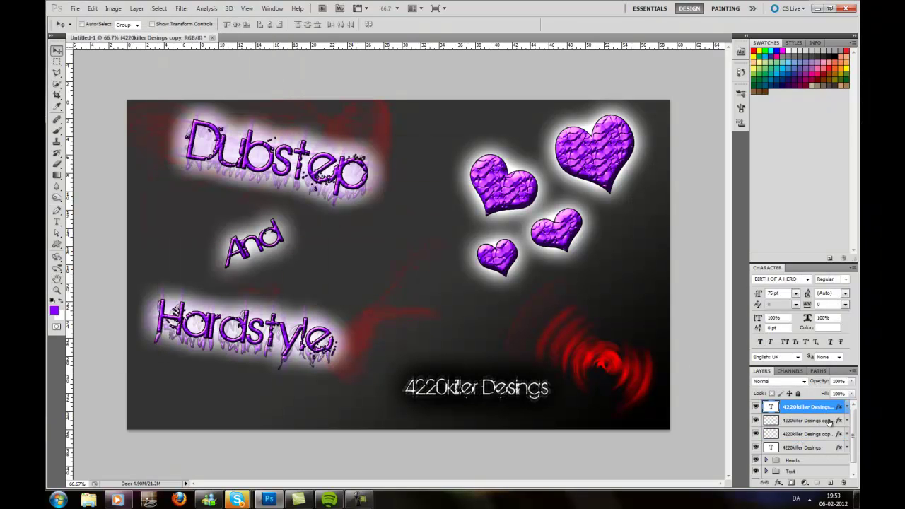
double_click(812, 407)
click(144, 204)
click(380, 159)
click(137, 8)
click(197, 19)
click(444, 191)
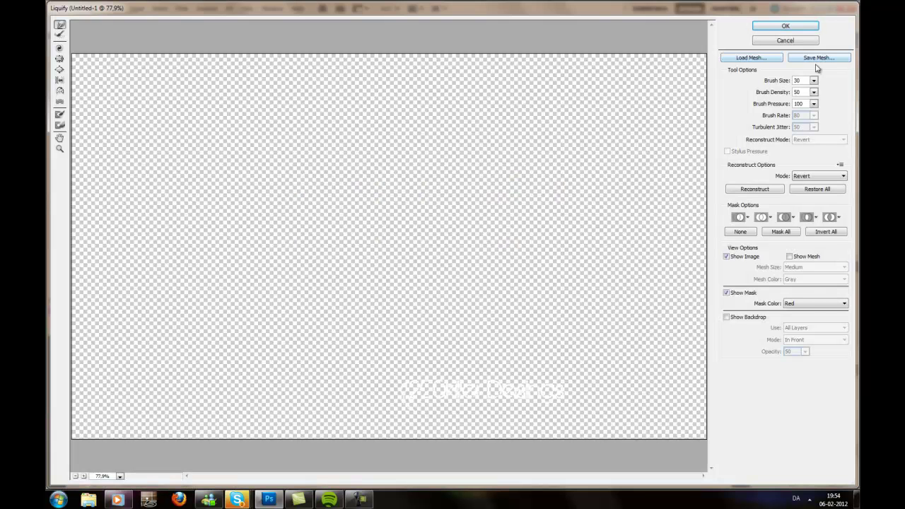
click(846, 10)
Group the signature layers as '4220killer Desings'.
click(818, 482)
text(ler Desings)
key(Return)
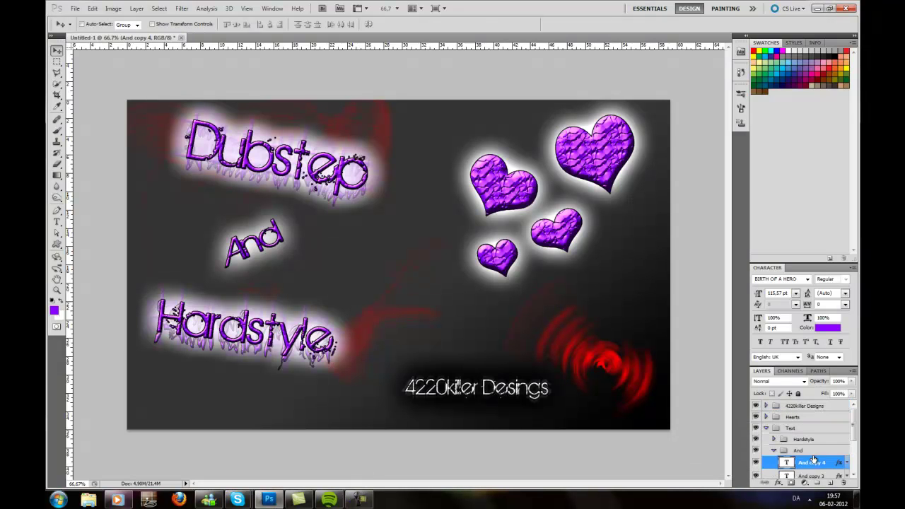
Rasterize And copy 2 and apply a horizontal motion blur (0°, 75 px).
click(829, 440)
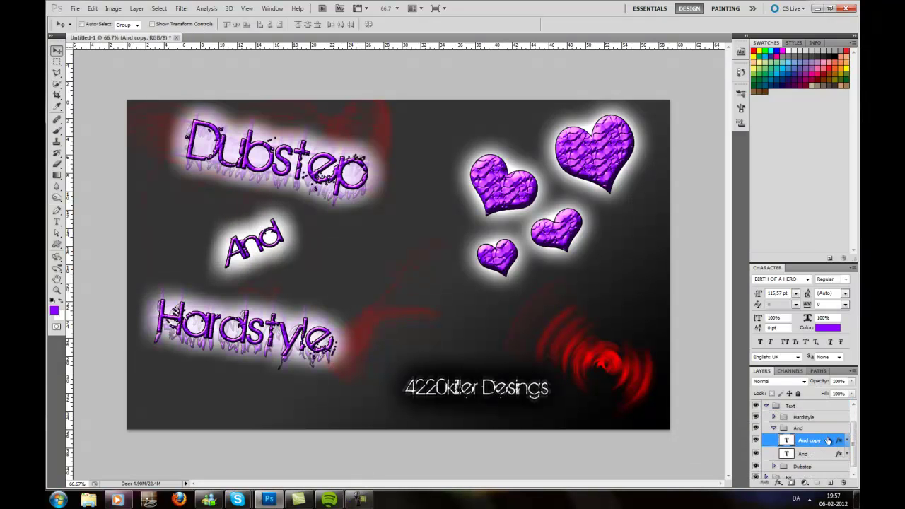
click(819, 443)
click(823, 429)
click(822, 458)
click(182, 8)
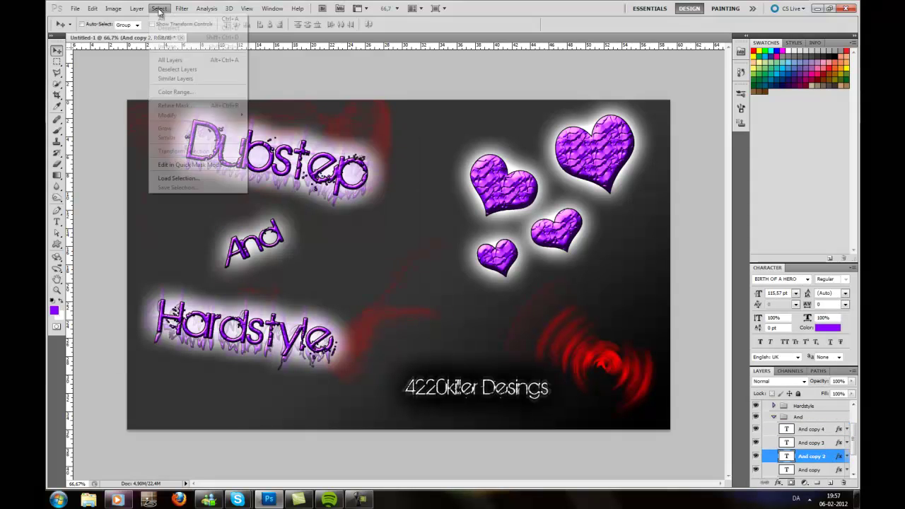
click(310, 167)
click(432, 192)
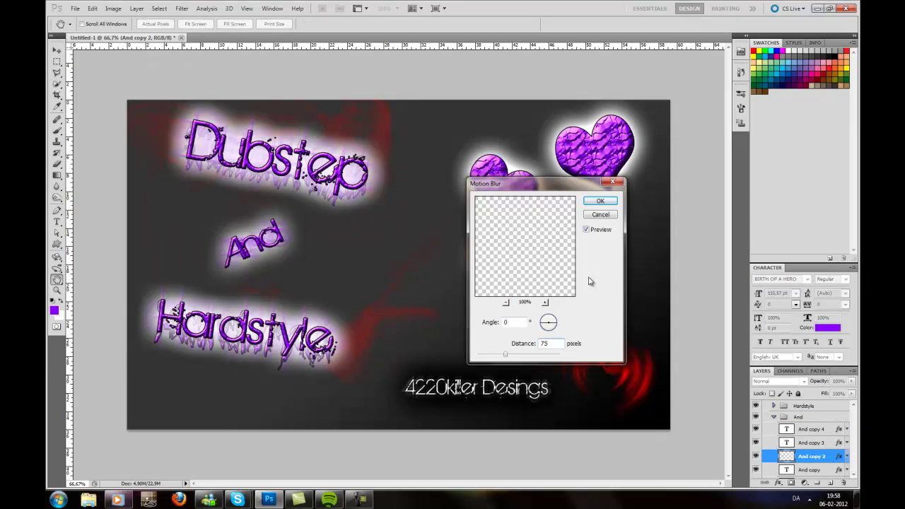
click(600, 202)
Apply the same motion blur to And copy 3.
click(820, 443)
click(159, 7)
click(311, 167)
click(453, 193)
click(600, 200)
Duplicate the And text and liquify the copy downward into drips.
alt+drag(810, 429, 819, 424)
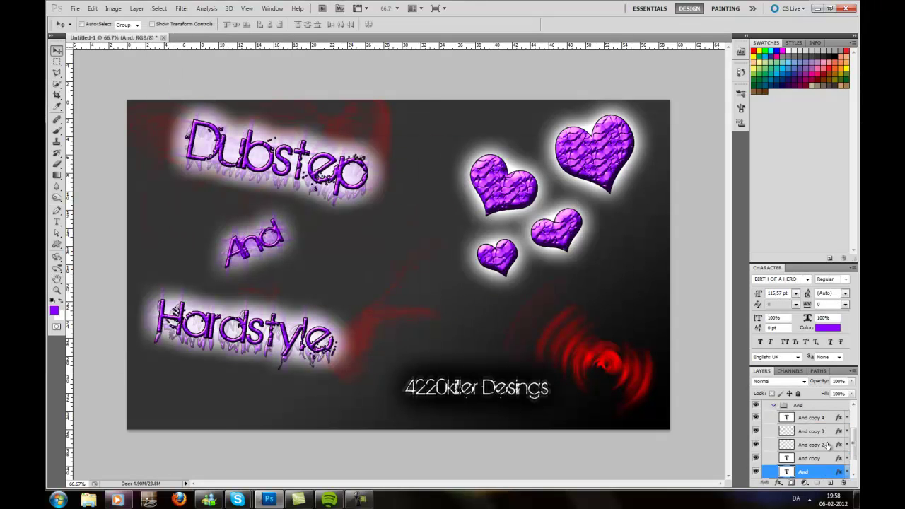
click(810, 470)
click(136, 8)
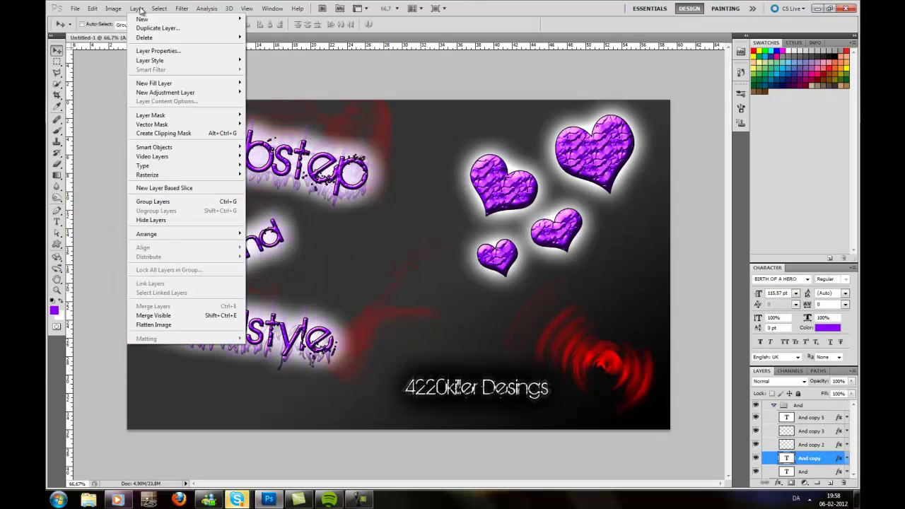
key(ctrl+shift+x)
key(Return)
drag(198, 241, 210, 218)
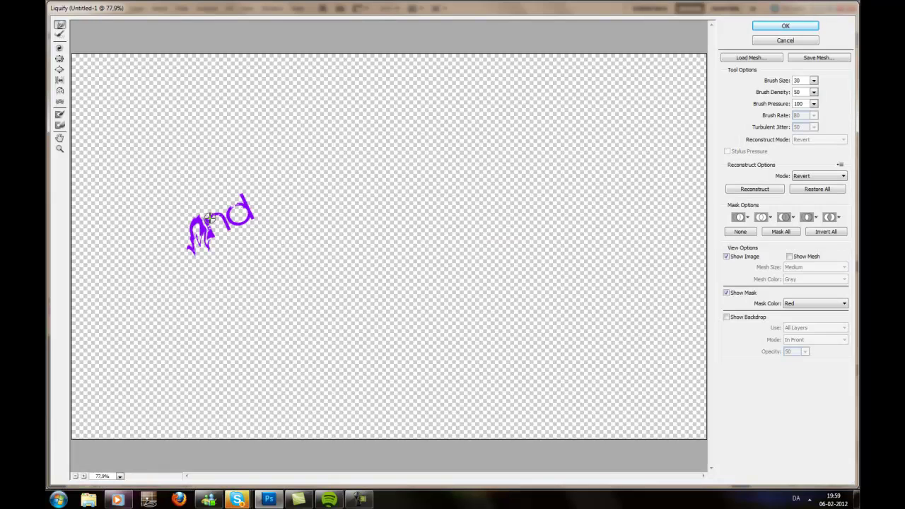
click(785, 26)
double_click(820, 452)
key(Escape)
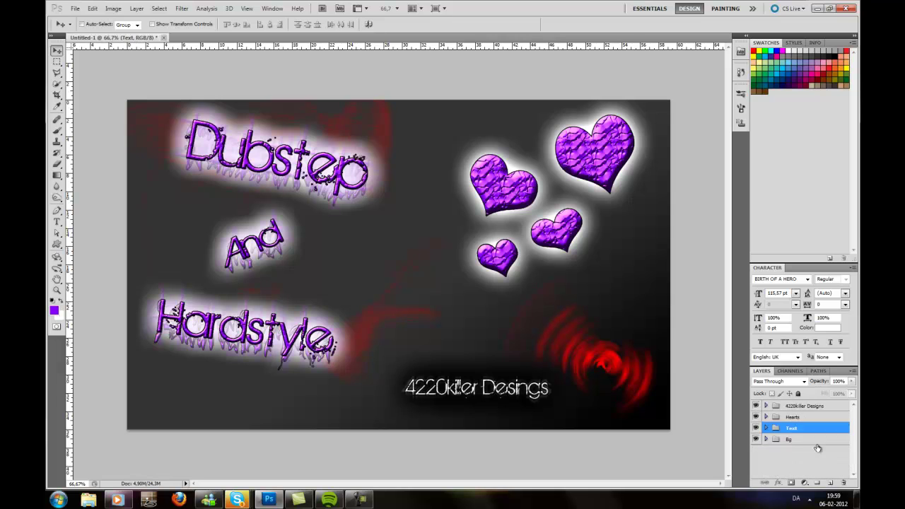
Expand the Bg group to review its layers, then collapse it again.
click(766, 439)
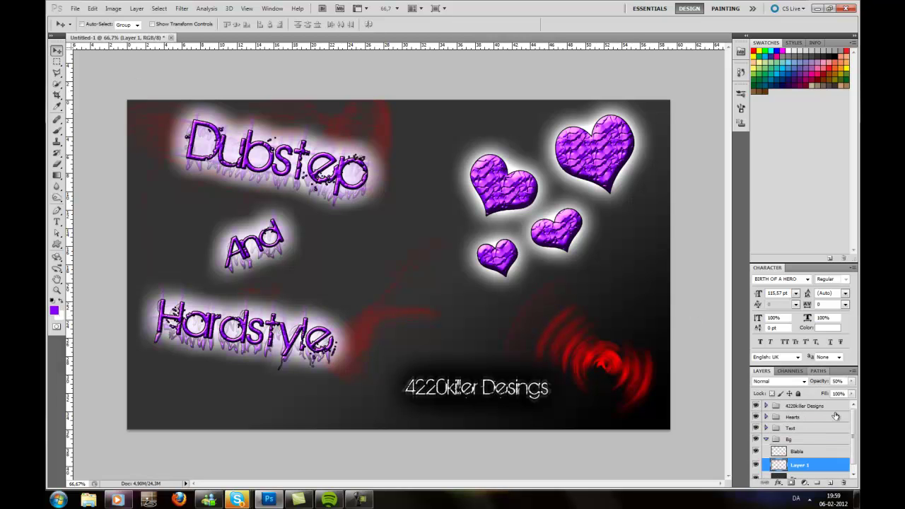
click(788, 438)
click(765, 439)
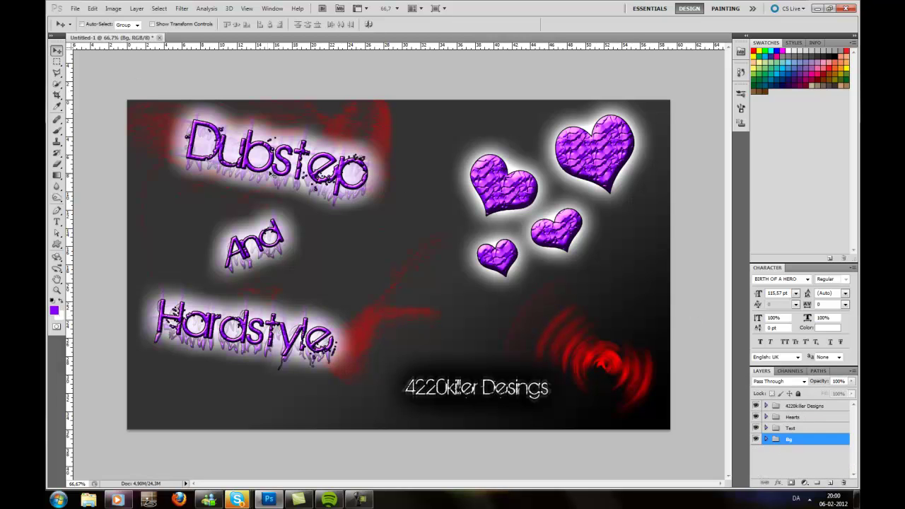